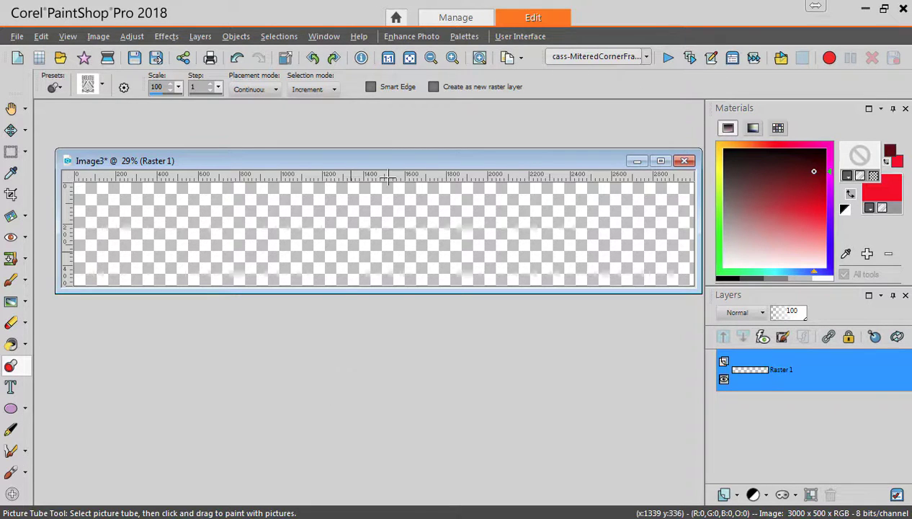
Load the cass-CrochetLace03 scalloped lace tube from the Trims category in the Picture Tube tool
left_click_drag(409, 165, 400, 173)
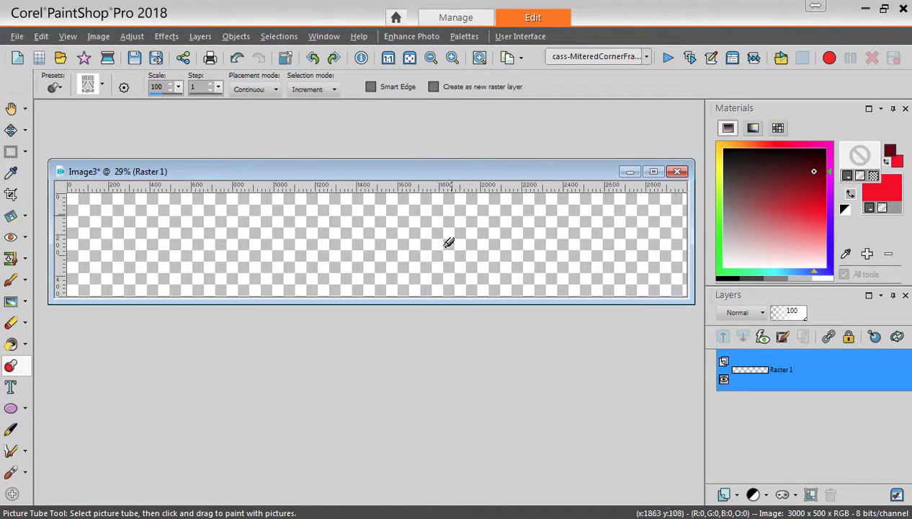
left_click_drag(469, 173, 474, 175)
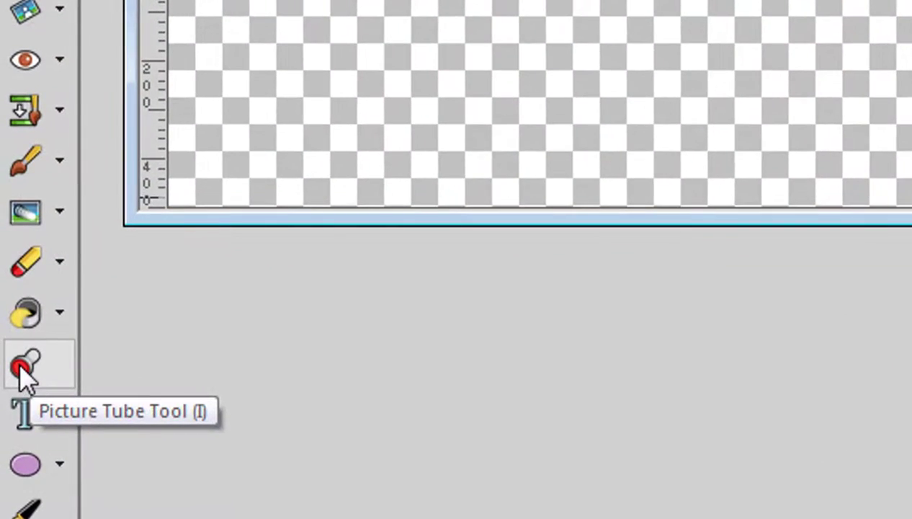
left_click(24, 374)
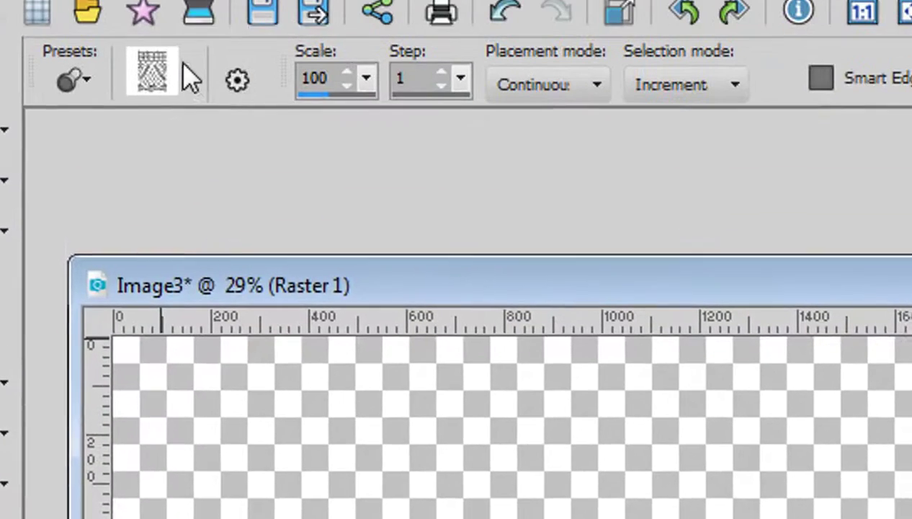
left_click(181, 105)
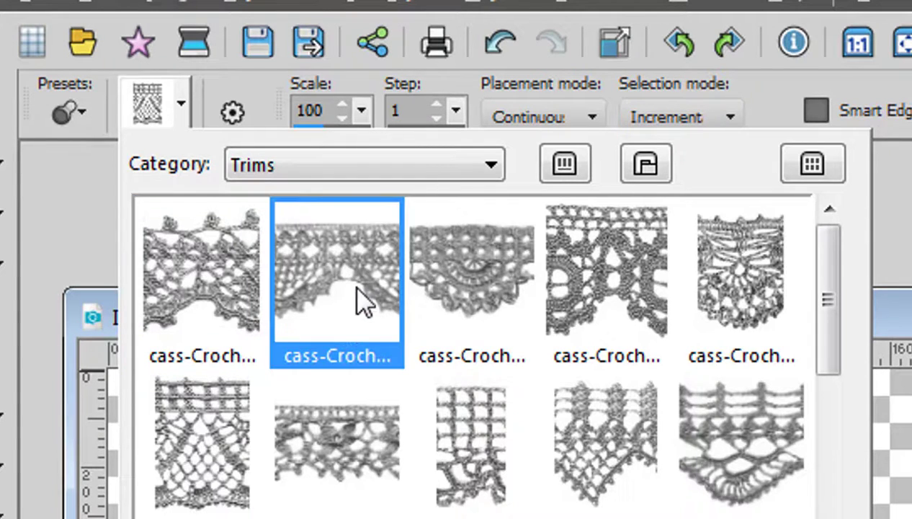
left_click(468, 281)
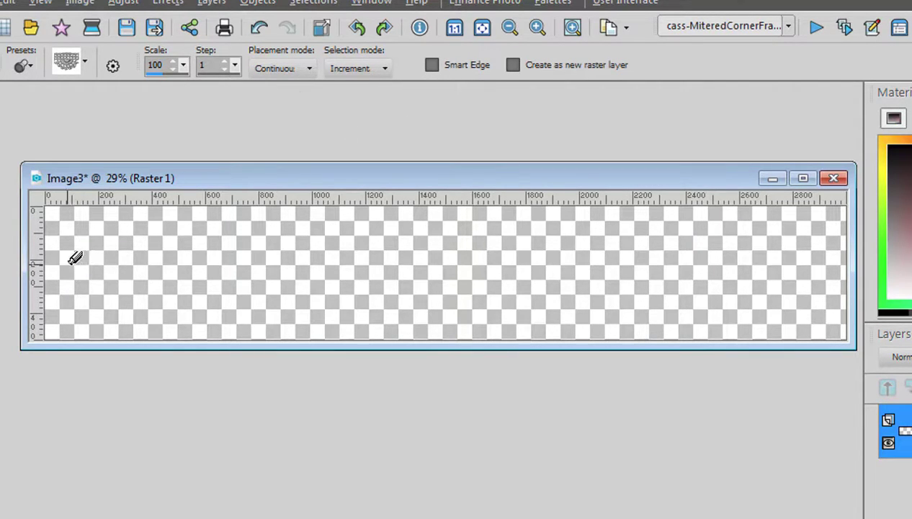
Paint a grey crochet lace strip across the canvas, redoing it from the left edge
mouse_move(75, 258)
left_mouse_down()
mouse_move(267, 252)
mouse_move(801, 251)
left_mouse_up()
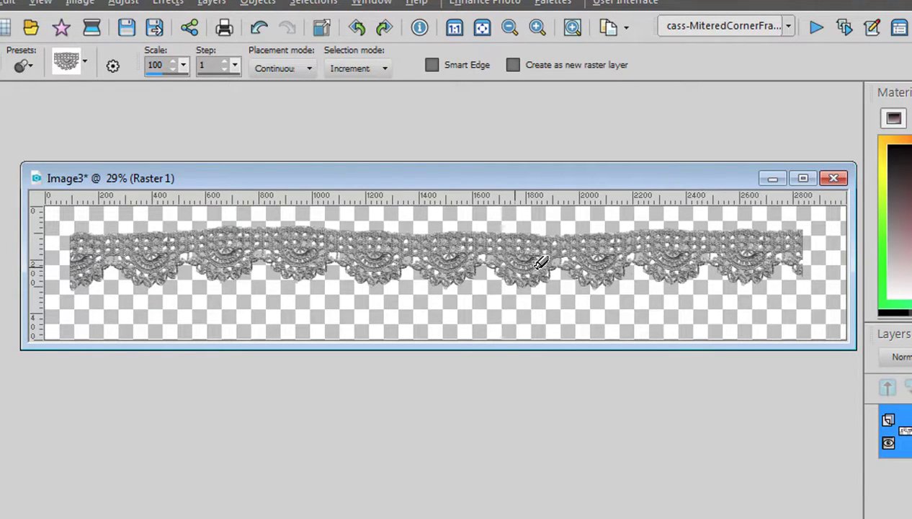
key("ctrl+z")
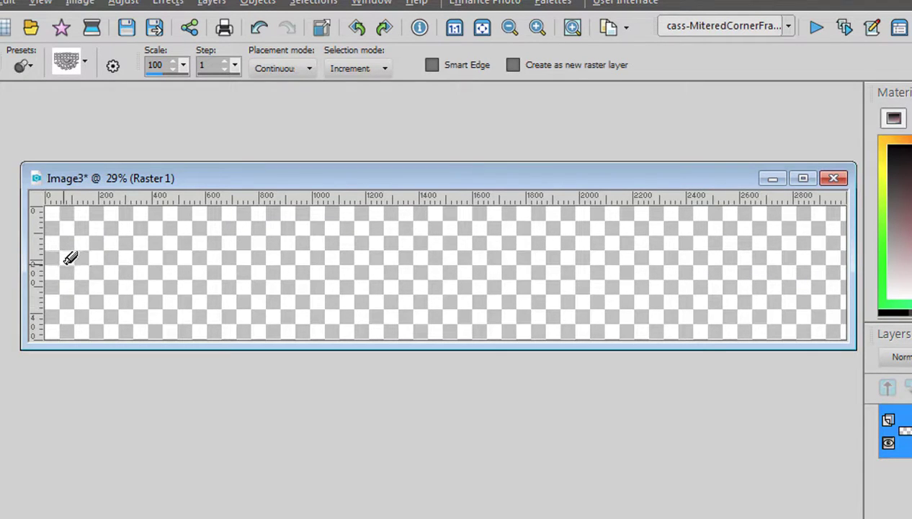
left_click_drag(64, 237, 64, 285)
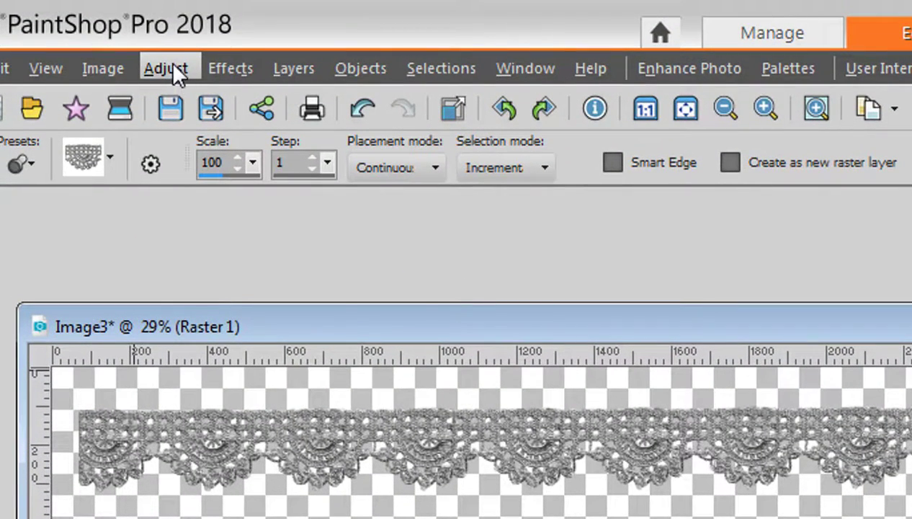
Colorize the lace strip blue with Hue 140 and Saturation 174
left_click(170, 65)
mouse_move(193, 410)
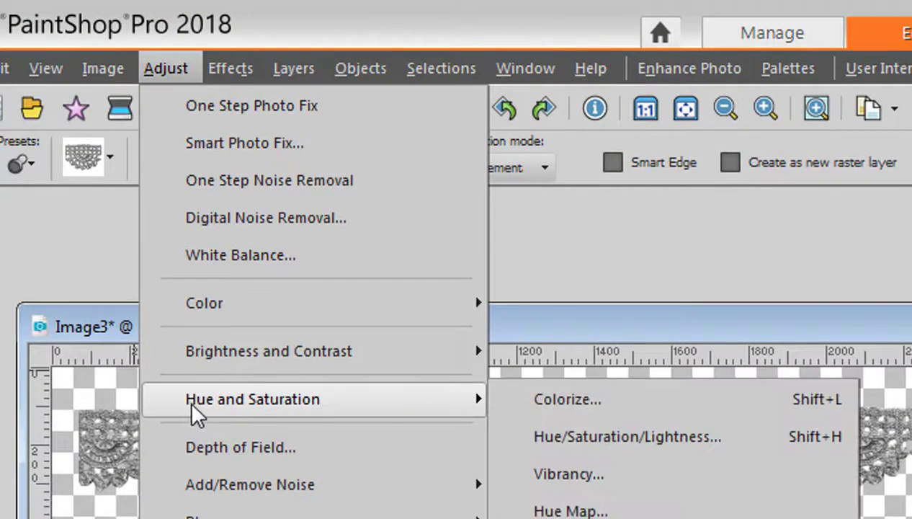
left_click(549, 407)
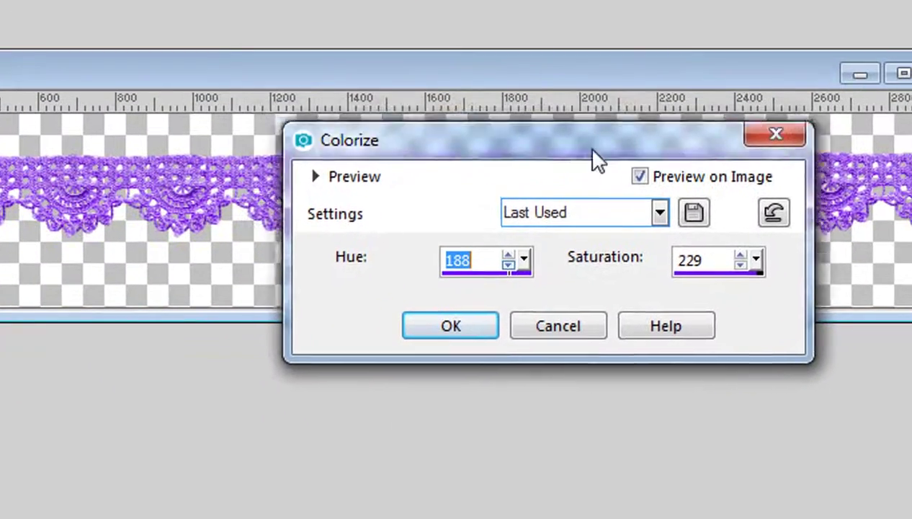
left_click_drag(592, 153, 730, 367)
type("89")
left_click_drag(611, 489, 651, 493)
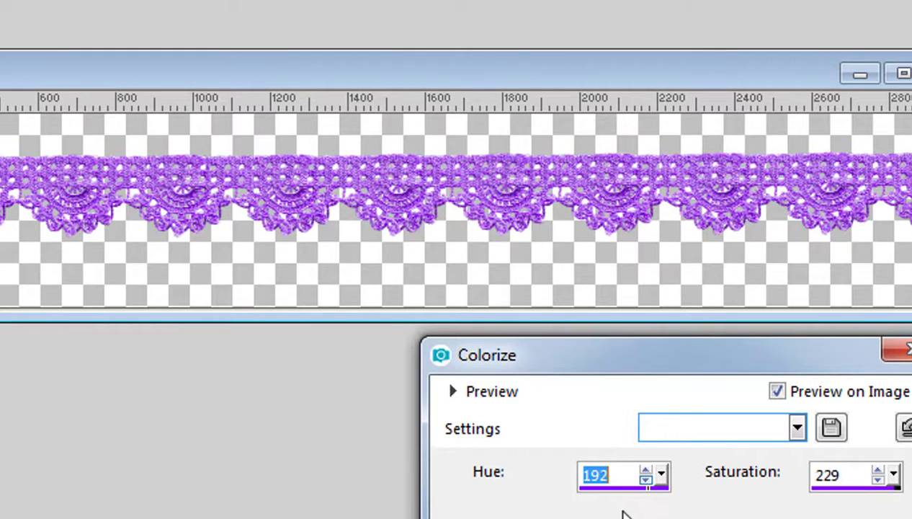
left_click(633, 494)
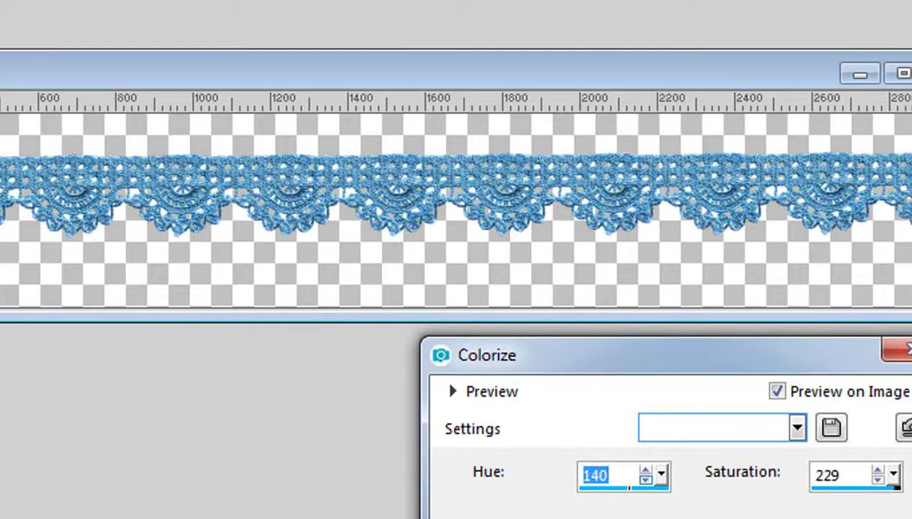
mouse_move(889, 493)
left_mouse_down()
mouse_move(847, 501)
mouse_move(852, 489)
mouse_move(869, 488)
mouse_move(875, 501)
left_mouse_up()
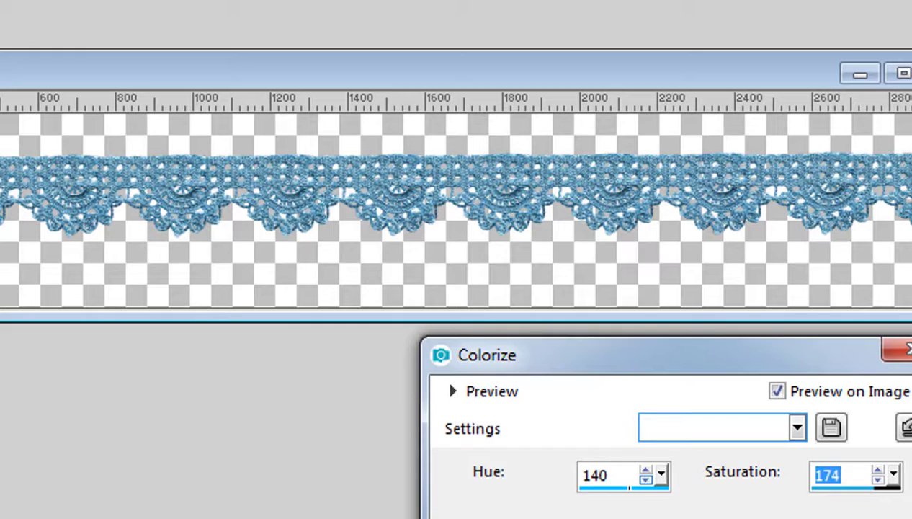
key("Return")
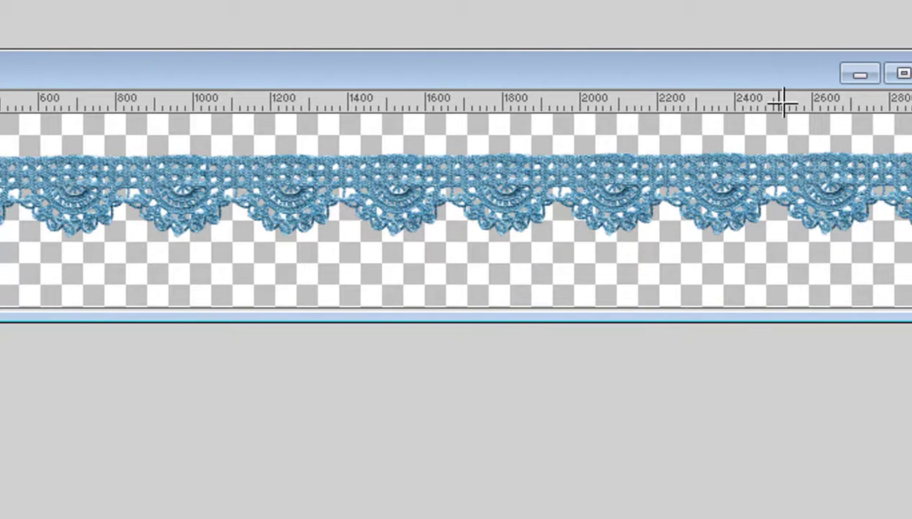
Zoom to 40% and place vertical guides near the left and right lace ends
left_click_drag(795, 79, 785, 163)
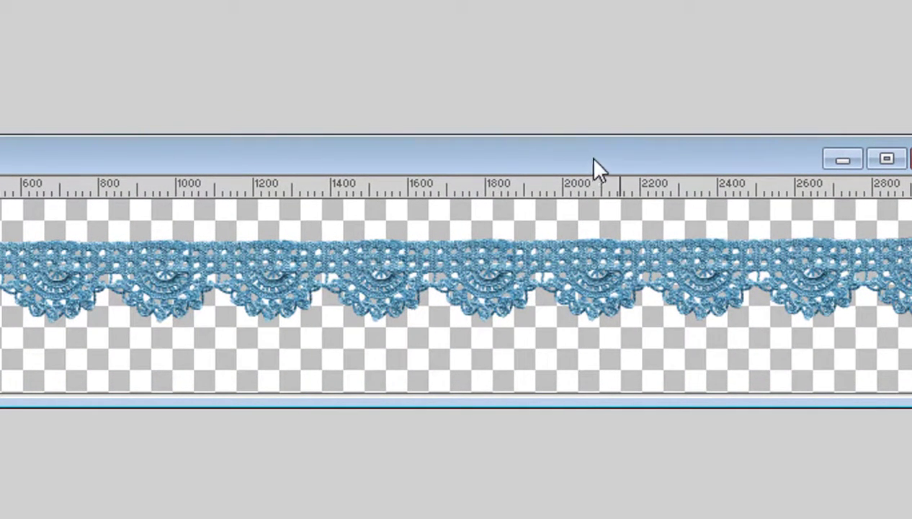
left_click_drag(596, 167, 598, 166)
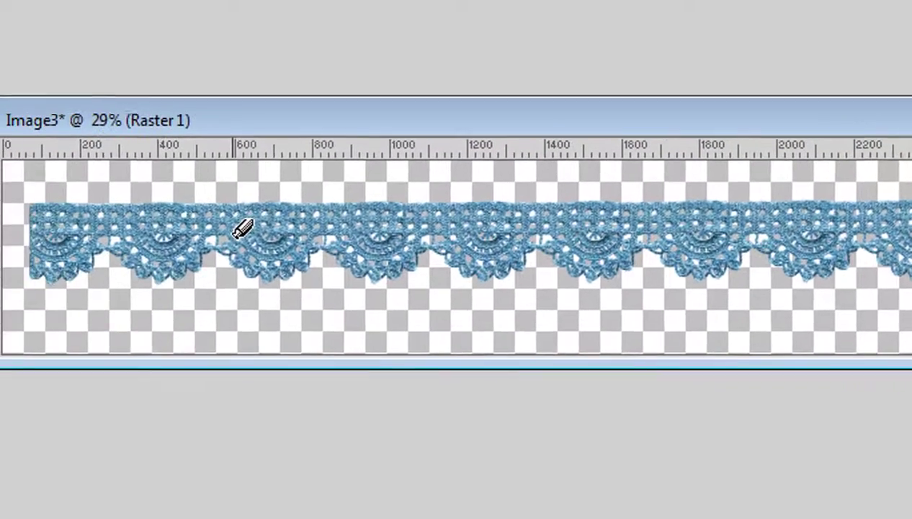
scroll(33, 283, "up", 1)
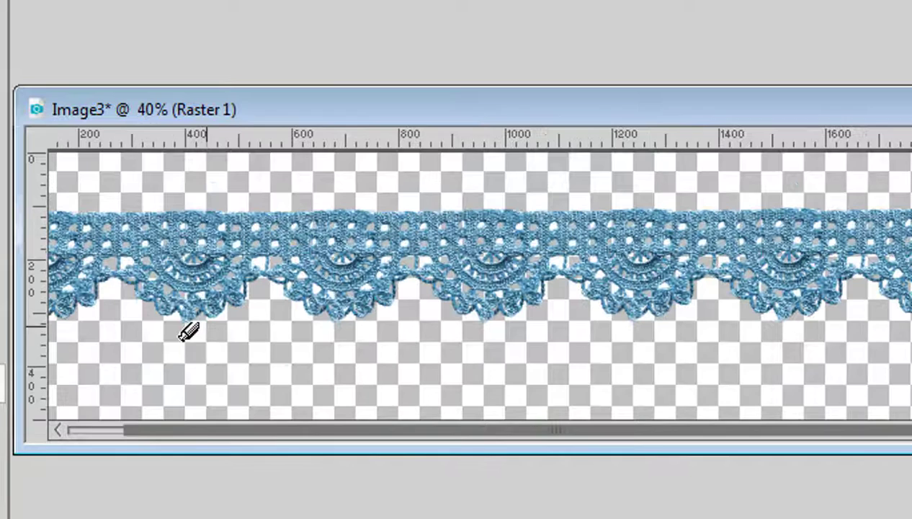
left_click_drag(204, 428, 137, 431)
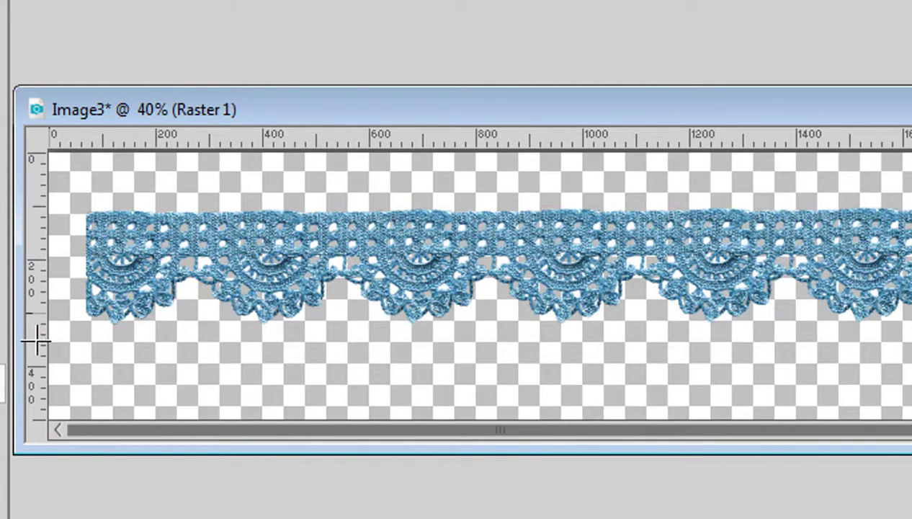
left_click_drag(36, 339, 193, 340)
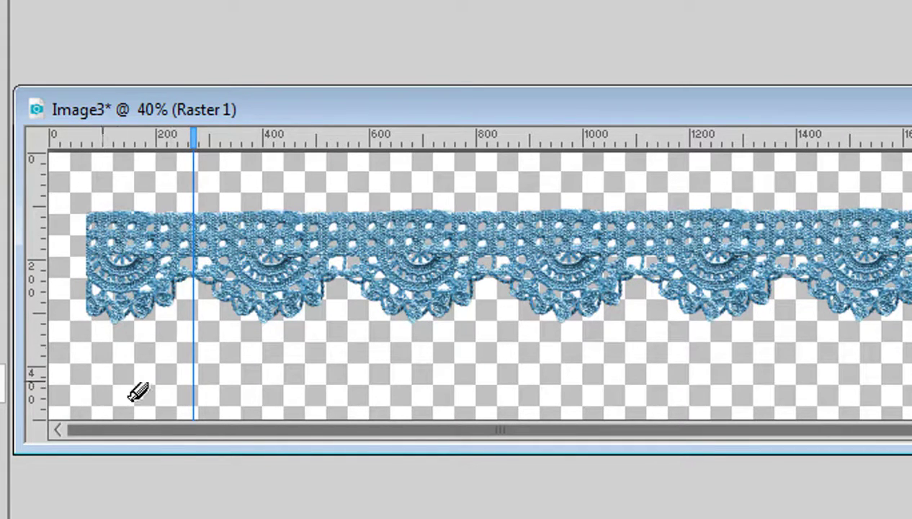
left_click_drag(173, 429, 494, 430)
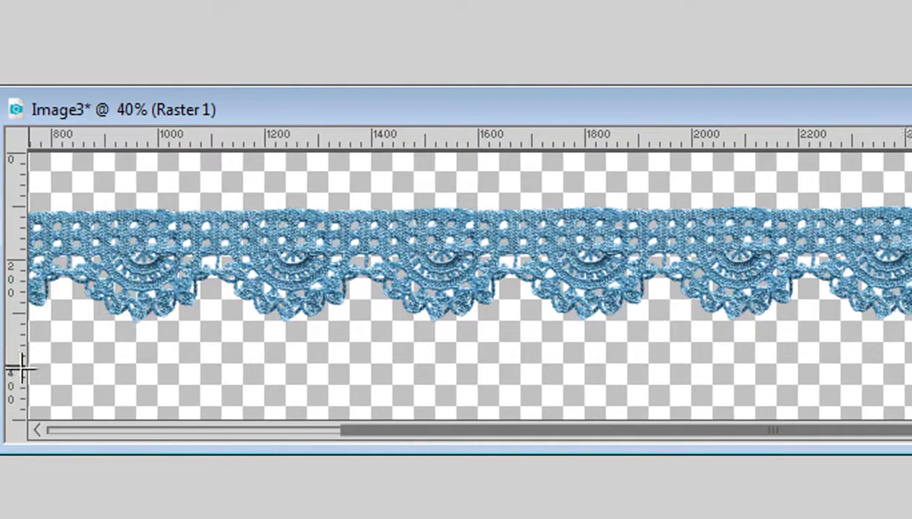
left_click_drag(42, 370, 742, 384)
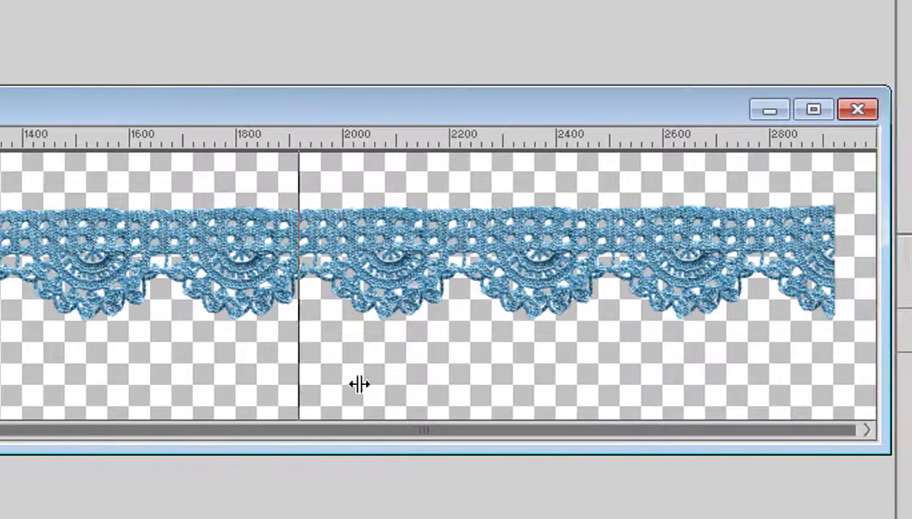
left_click_drag(358, 384, 758, 377)
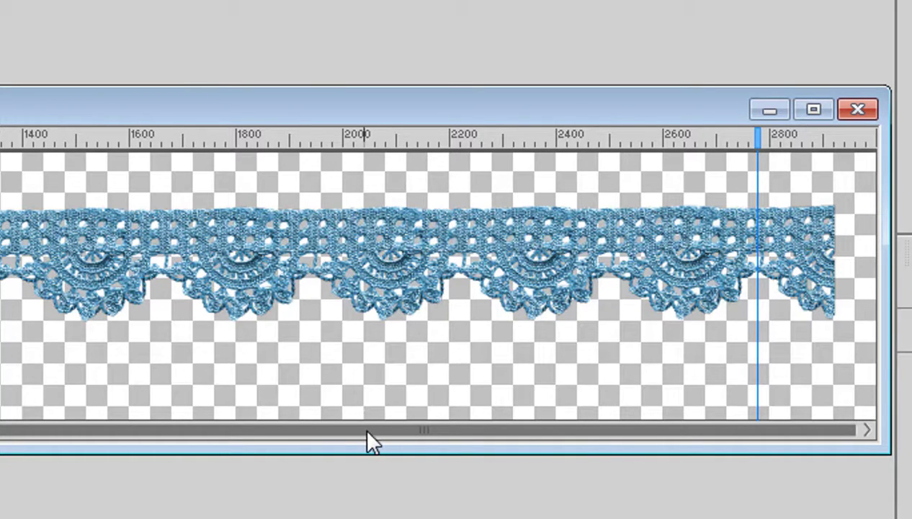
left_click_drag(367, 432, 332, 439)
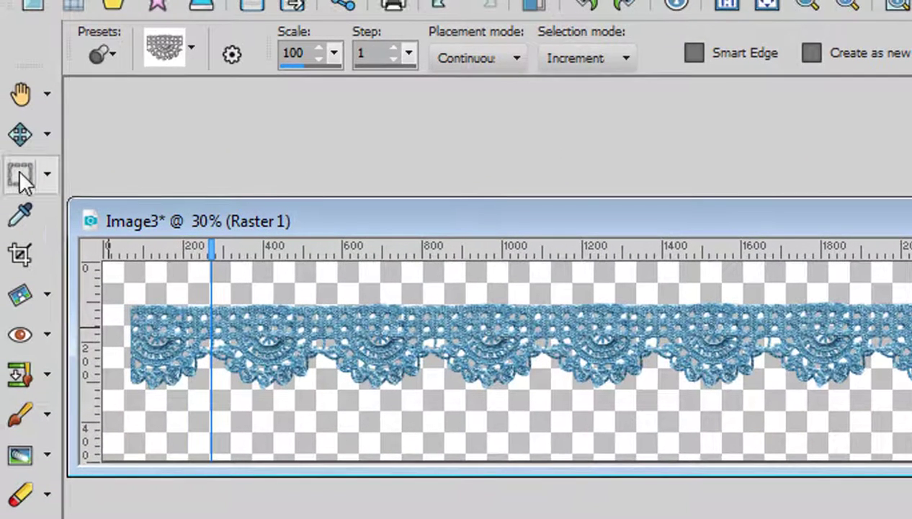
Select the lace between the two guides and crop the image to that selection
left_click(20, 176)
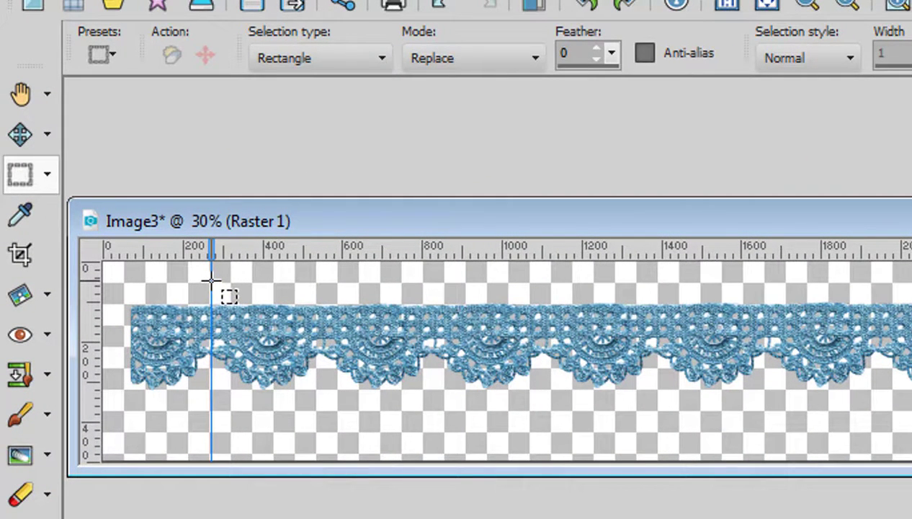
left_click_drag(212, 279, 911, 423)
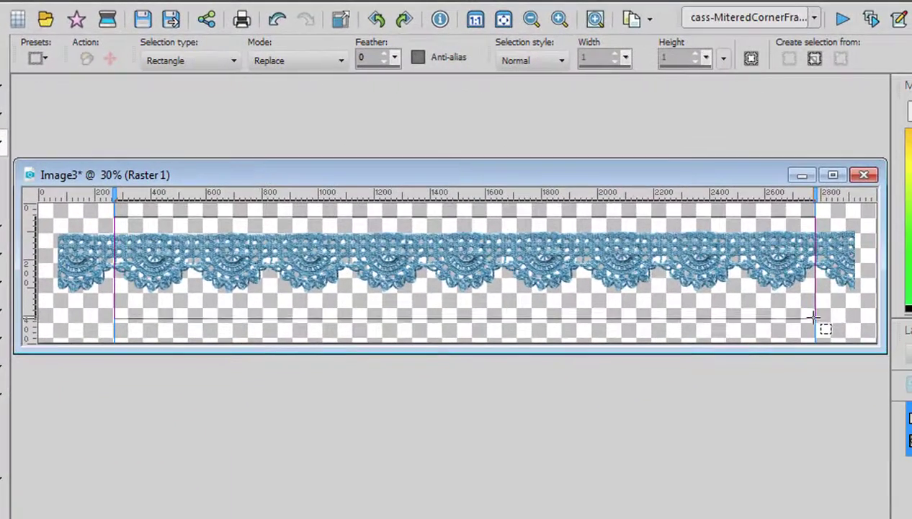
left_click_drag(814, 317, 814, 317)
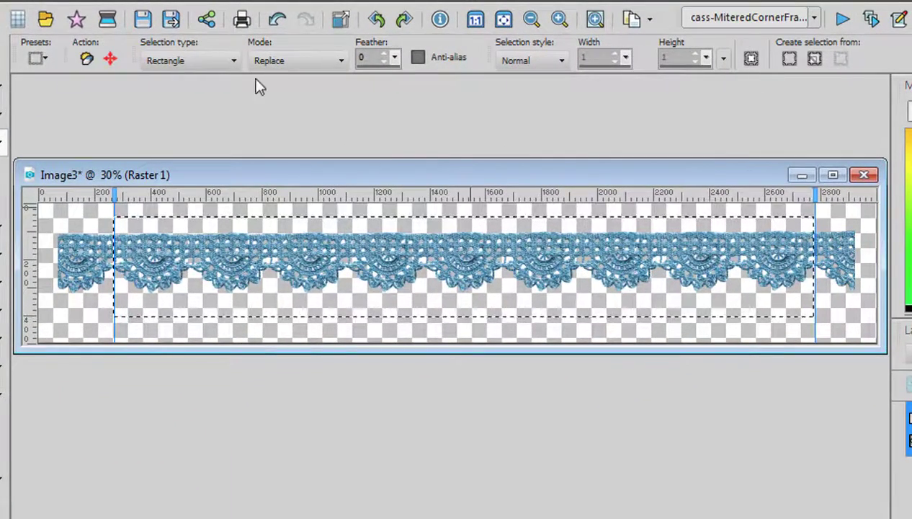
left_click(99, 3)
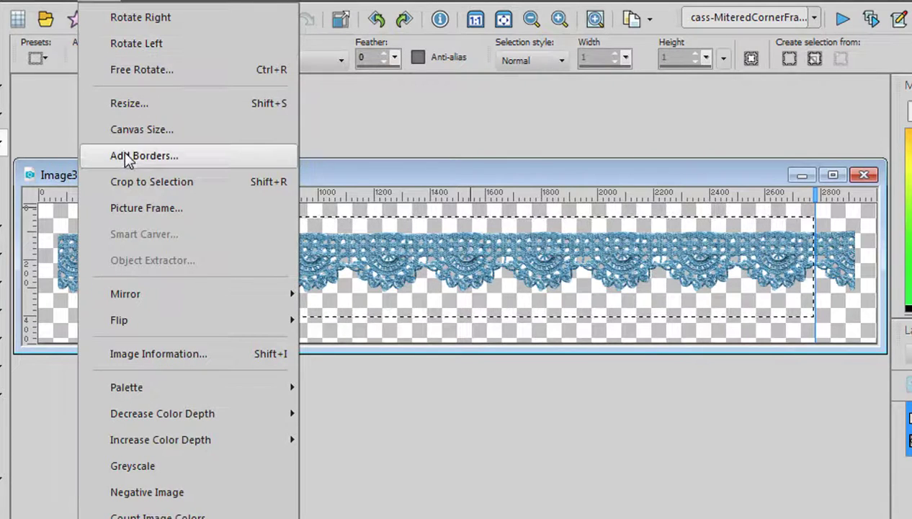
left_click(126, 183)
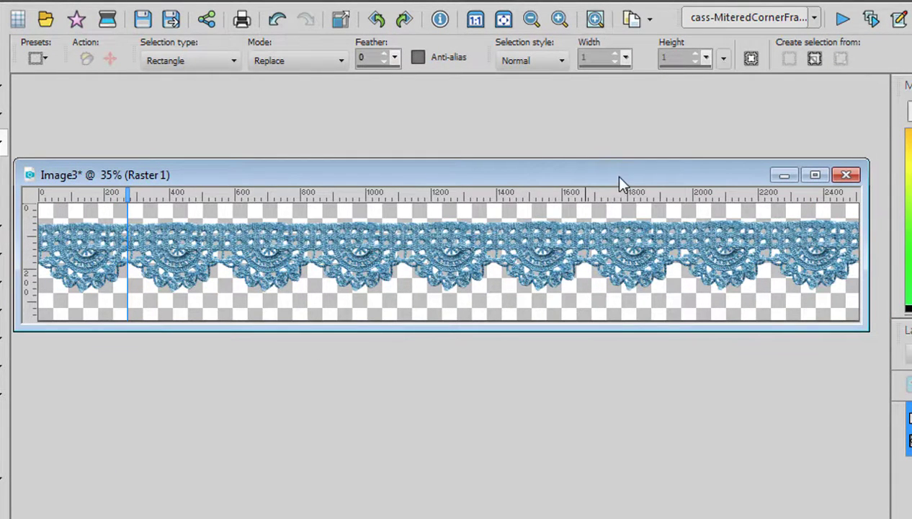
left_click_drag(619, 178, 622, 254)
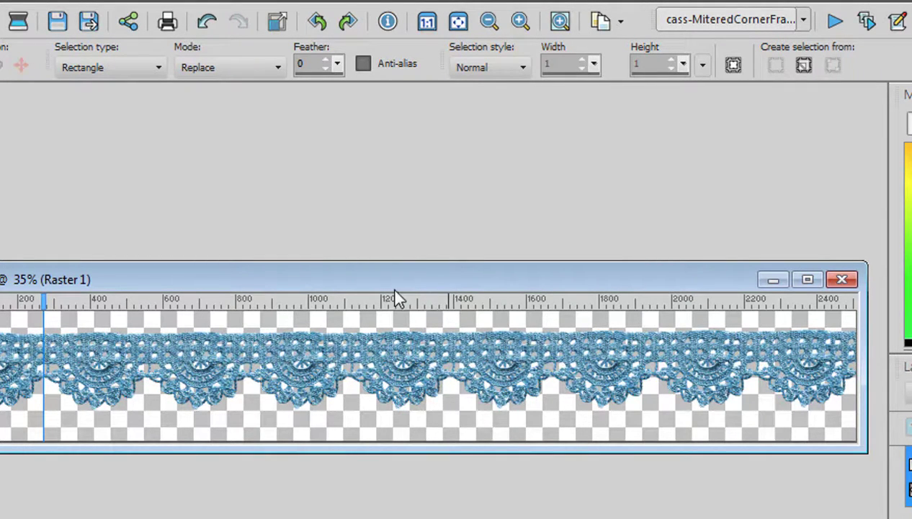
Flip the lace strip vertically so its scallops point upward
left_click(20, 3)
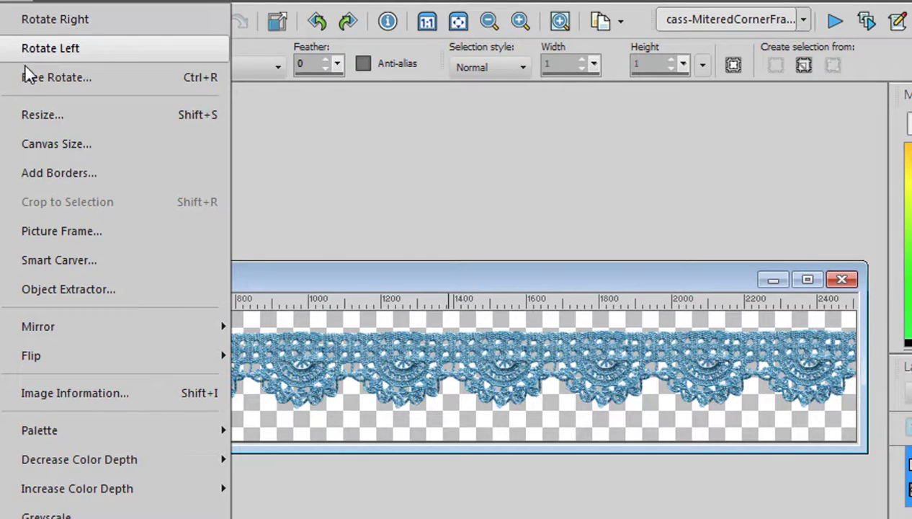
mouse_move(40, 363)
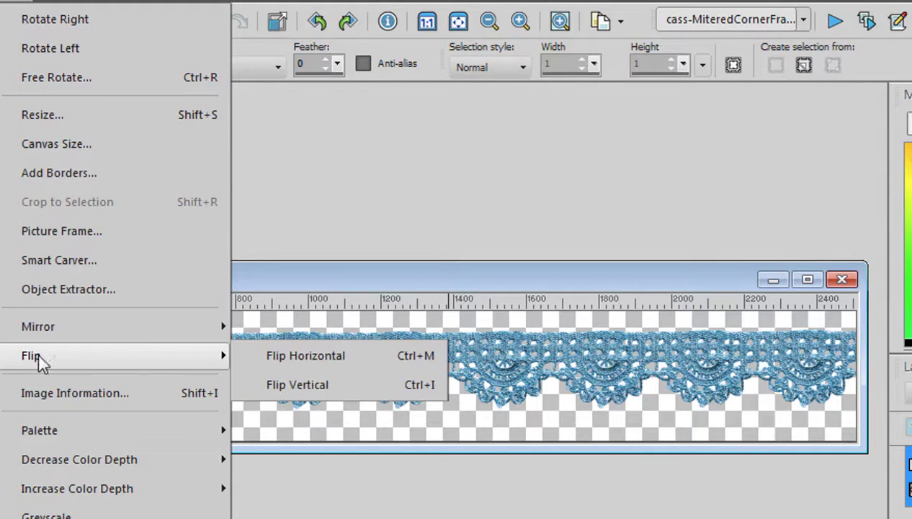
left_click(295, 385)
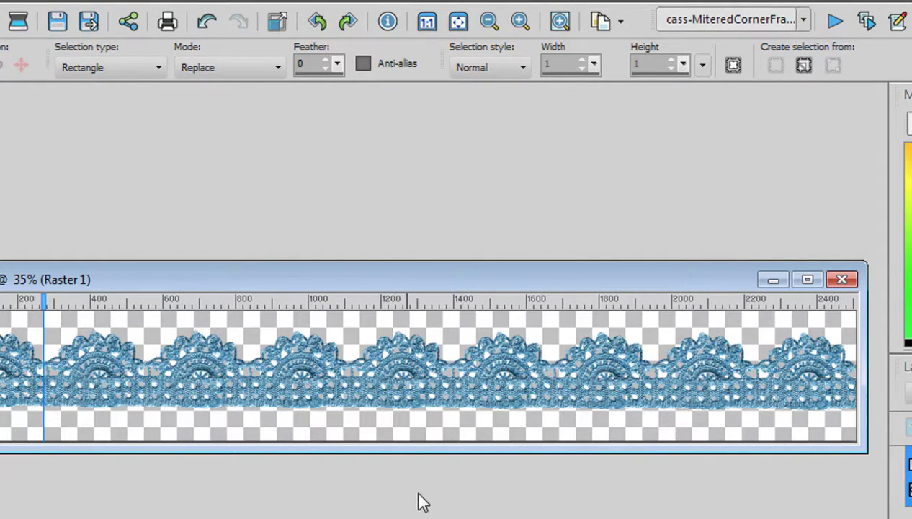
left_click_drag(450, 284, 453, 174)
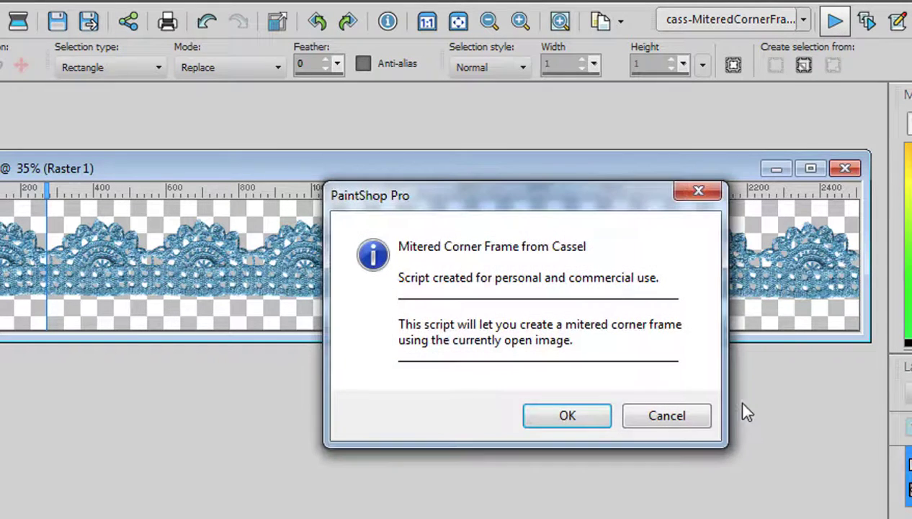
Run the mitered corner frame script with 2508 × 2508 size and element use option 3
left_click(560, 425)
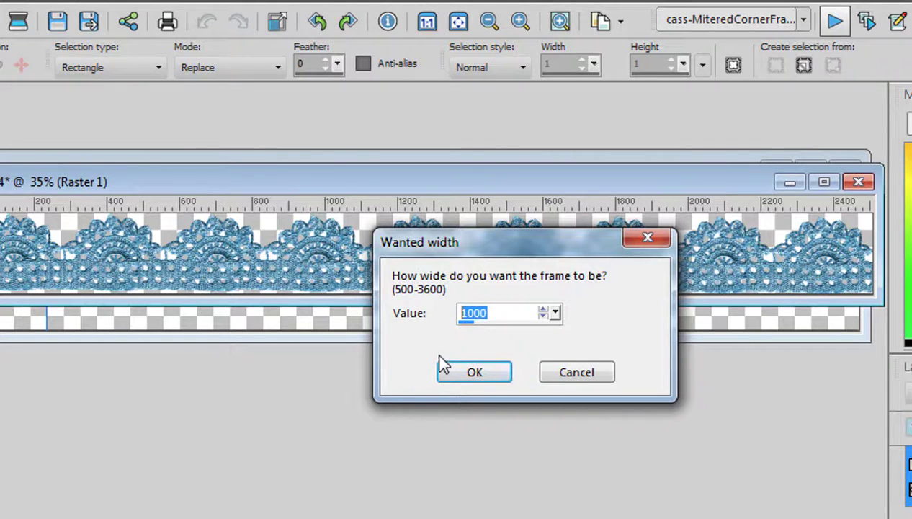
type("25")
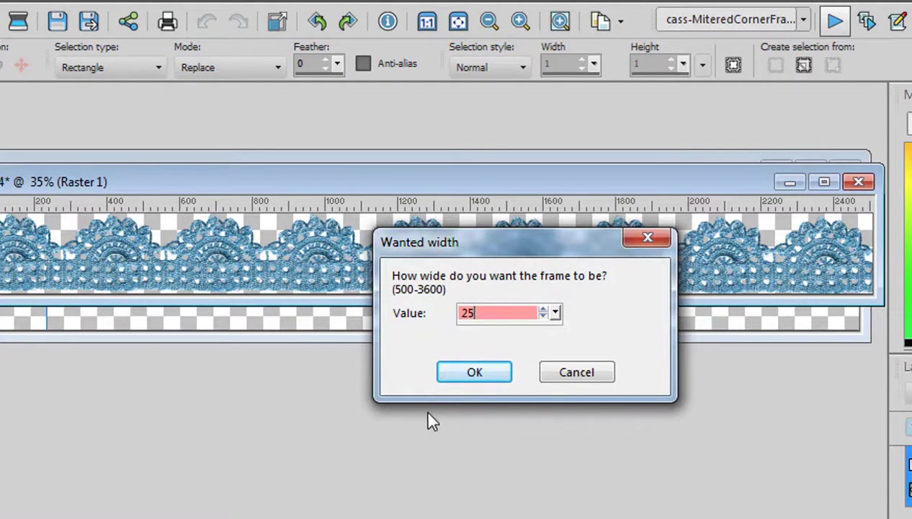
type("08")
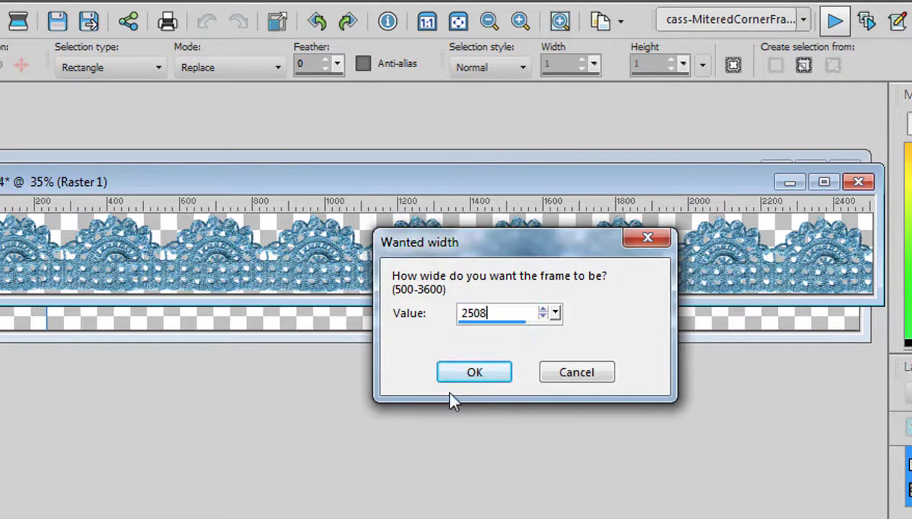
left_click(474, 373)
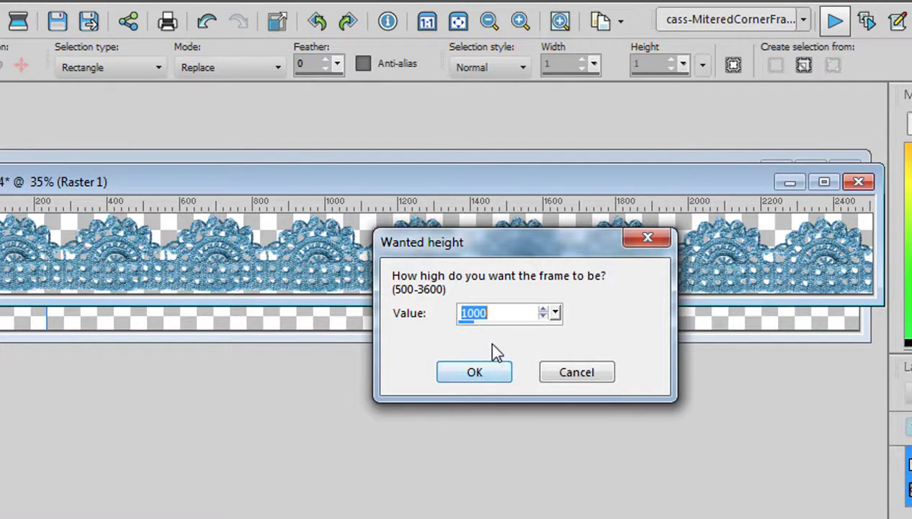
type("2508")
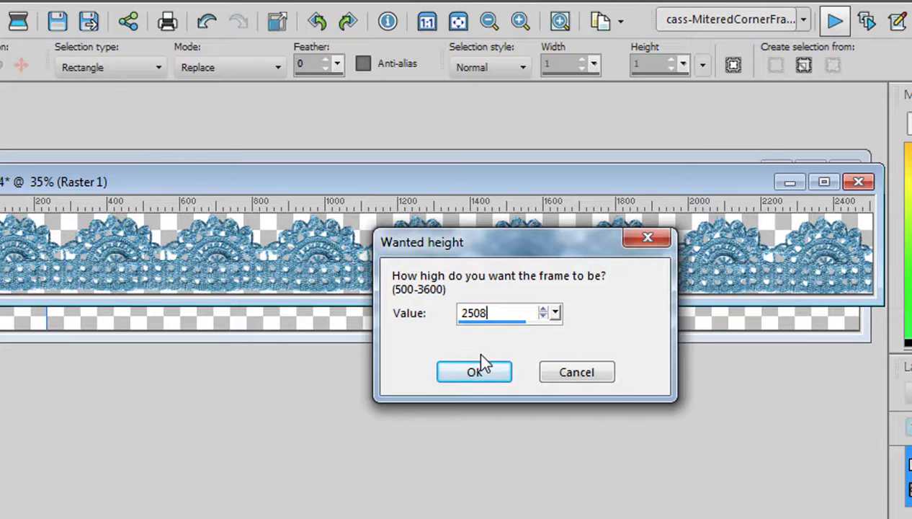
left_click(476, 371)
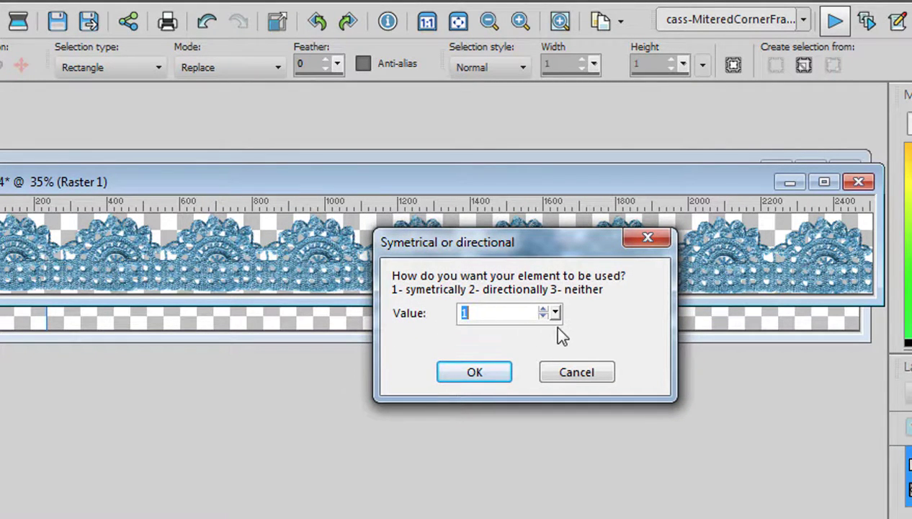
type("3")
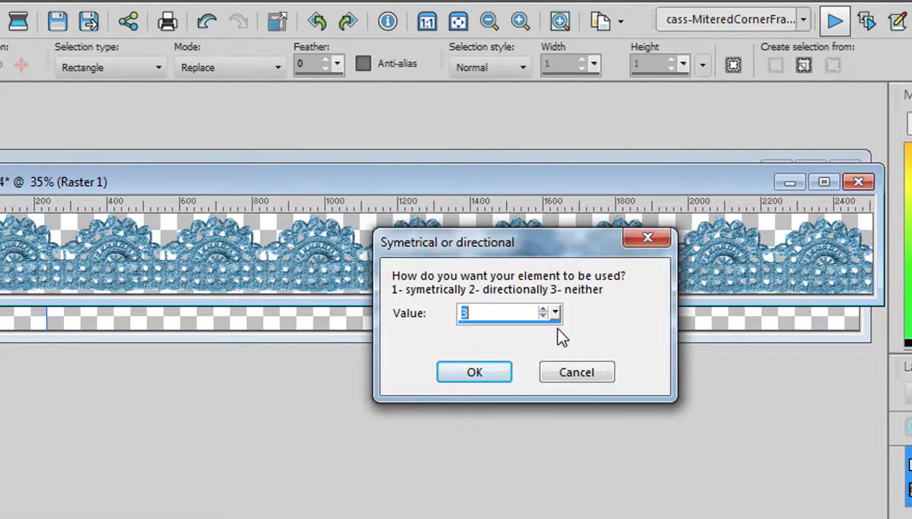
left_click(475, 372)
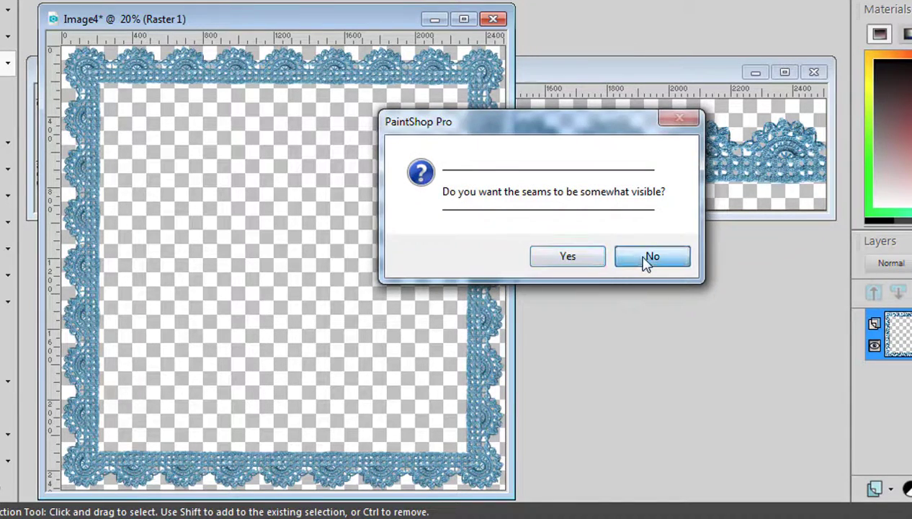
Keep the frame seams hidden, close the script message, and move Image4 aside
left_click(646, 262)
left_click(657, 278)
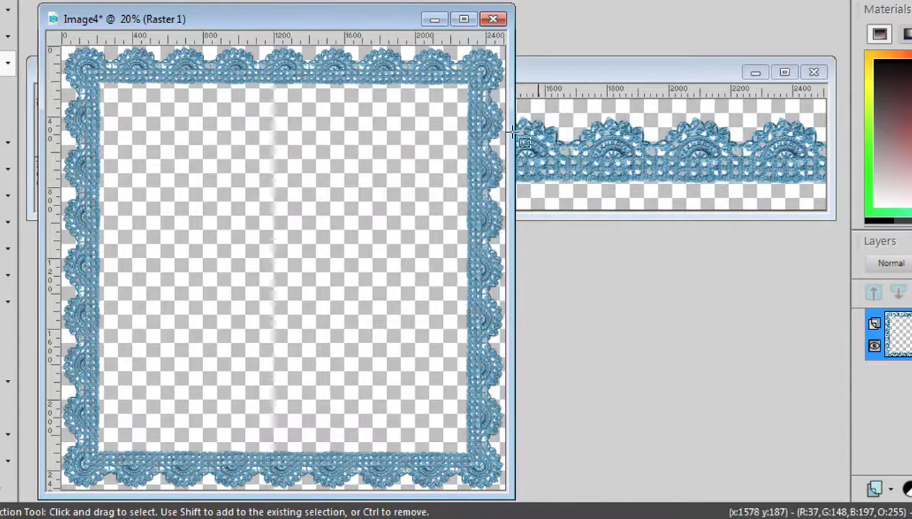
left_click_drag(362, 19, 485, 26)
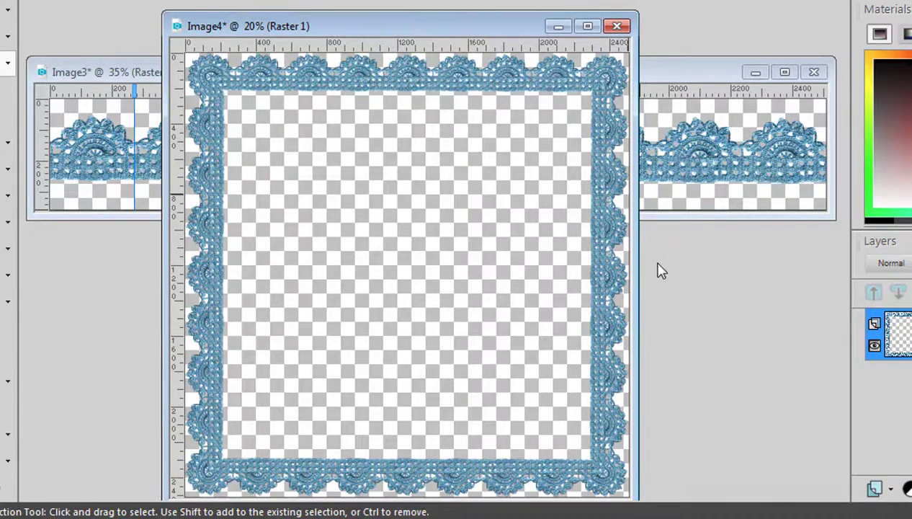
Zoom in to inspect the top-right mitered corner, then zoom back out with the Eraser
scroll(624, 92, "up", 3)
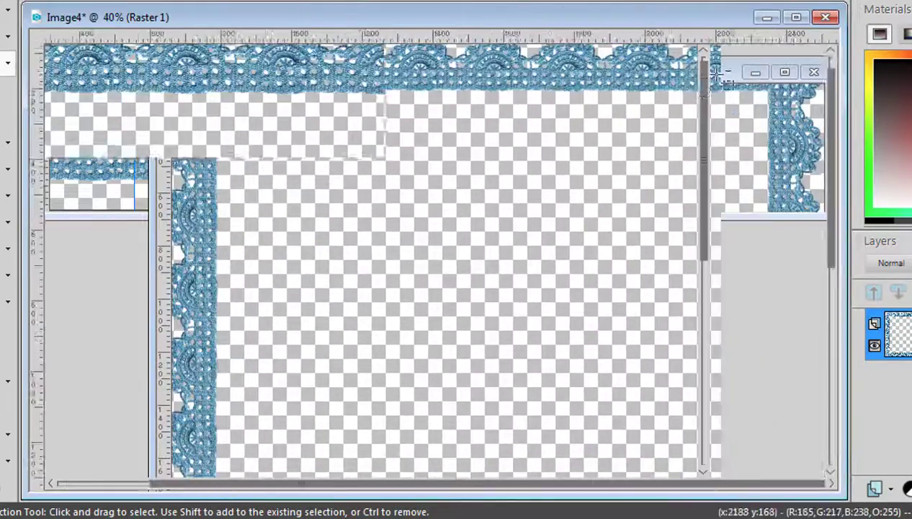
scroll(719, 73, "up", 4)
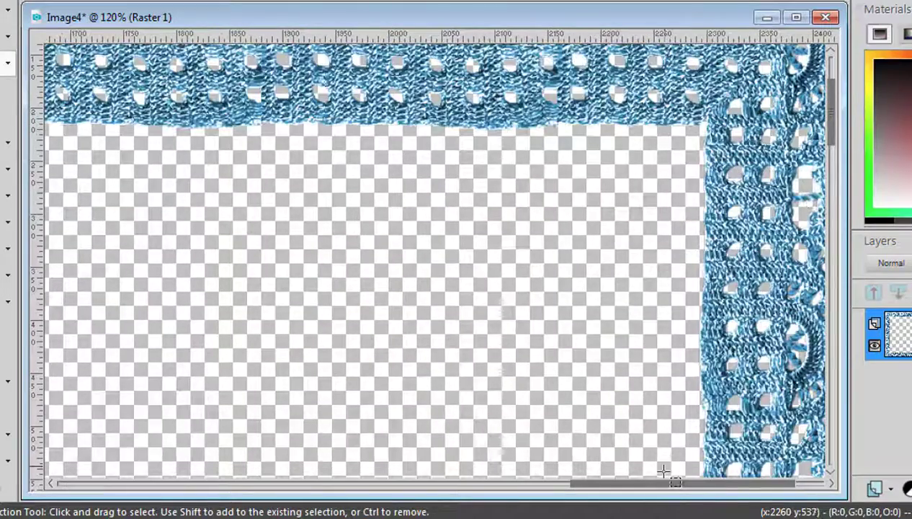
left_click_drag(666, 484, 699, 484)
left_click_drag(836, 134, 835, 106)
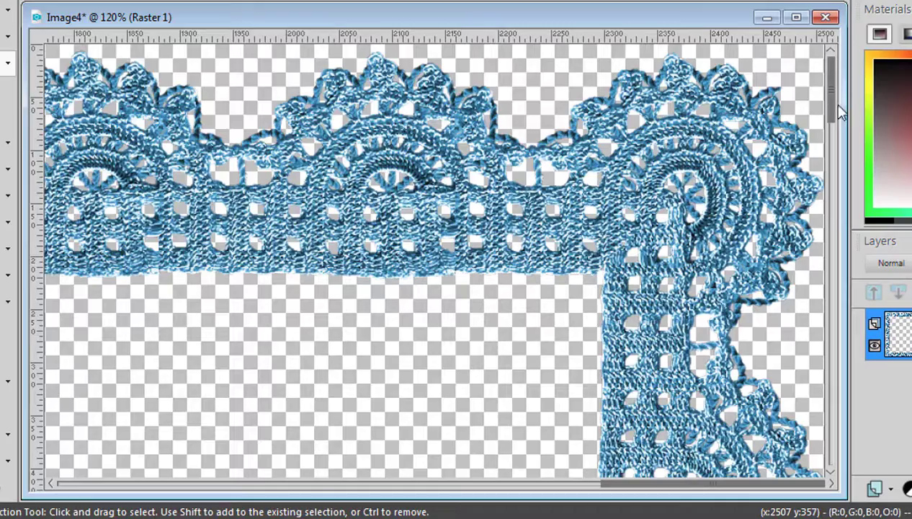
key("x")
scroll(829, 144, "down", 5)
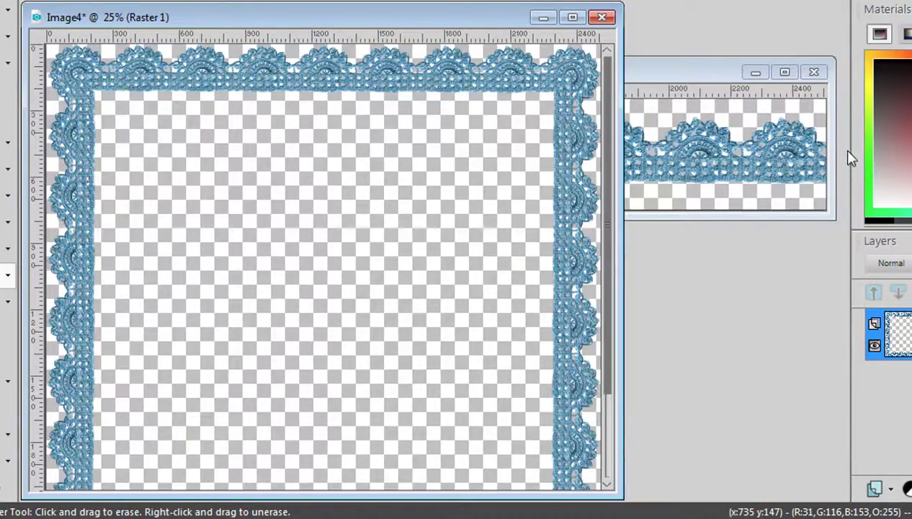